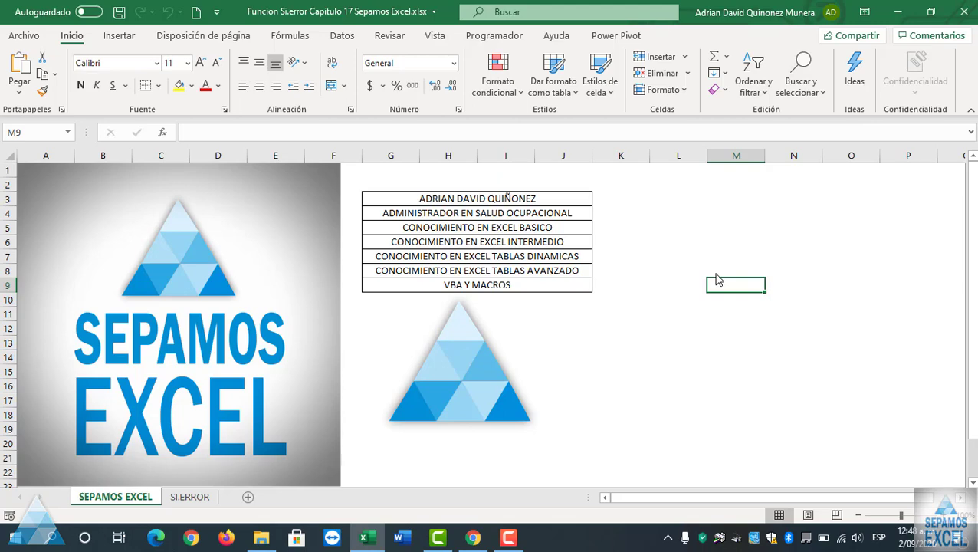
Go to the SI.ERROR sheet with the VALOR/TOTAL table showing #¡DIV/0! and #¡VALOR! errors.
click(703, 289)
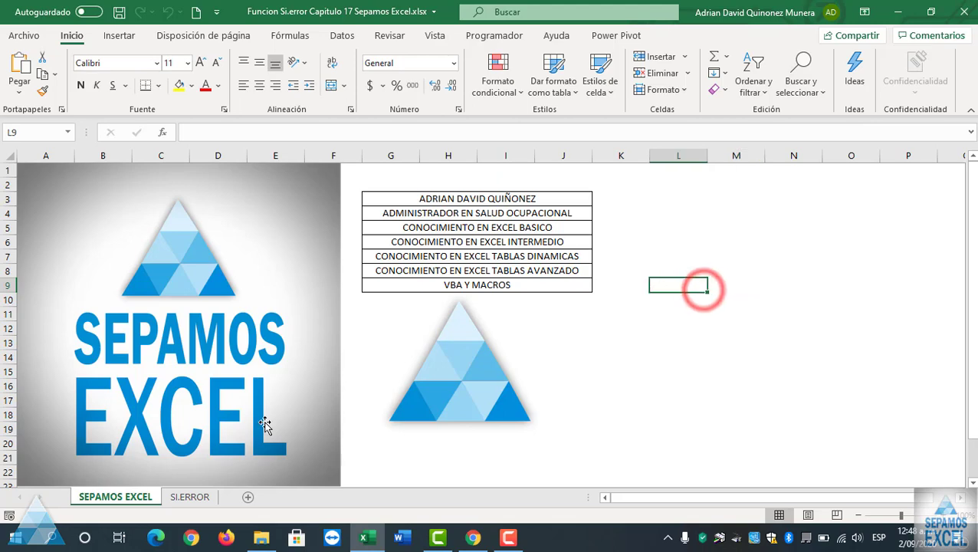
click(202, 498)
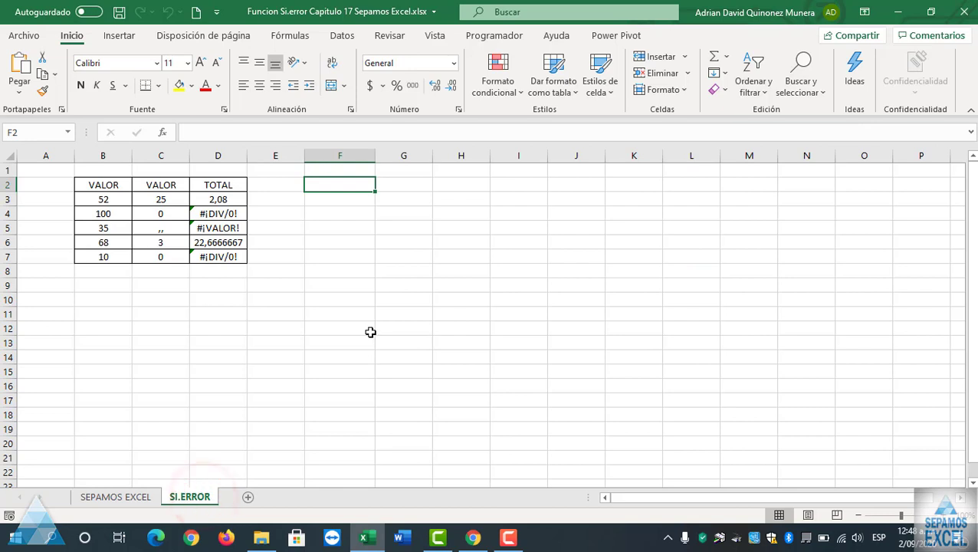
click(372, 306)
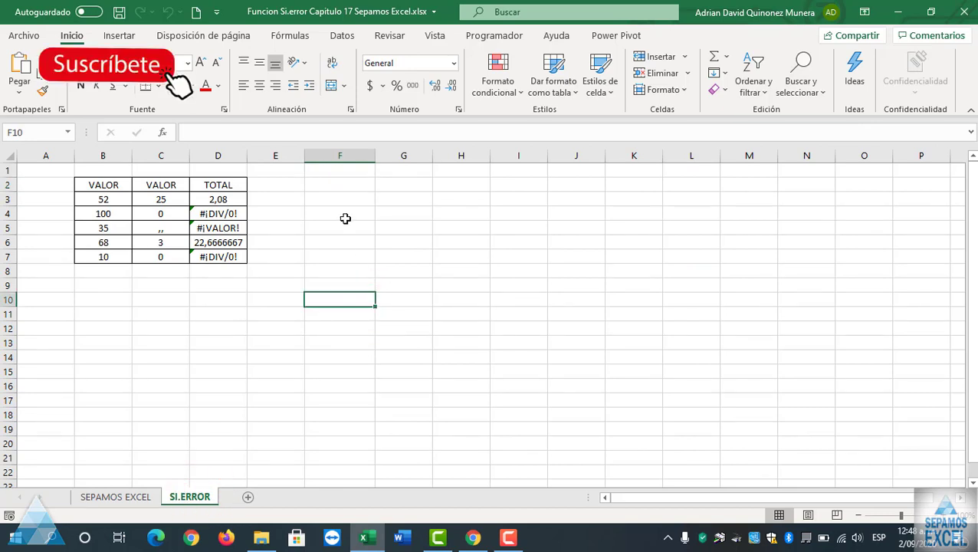
click(344, 219)
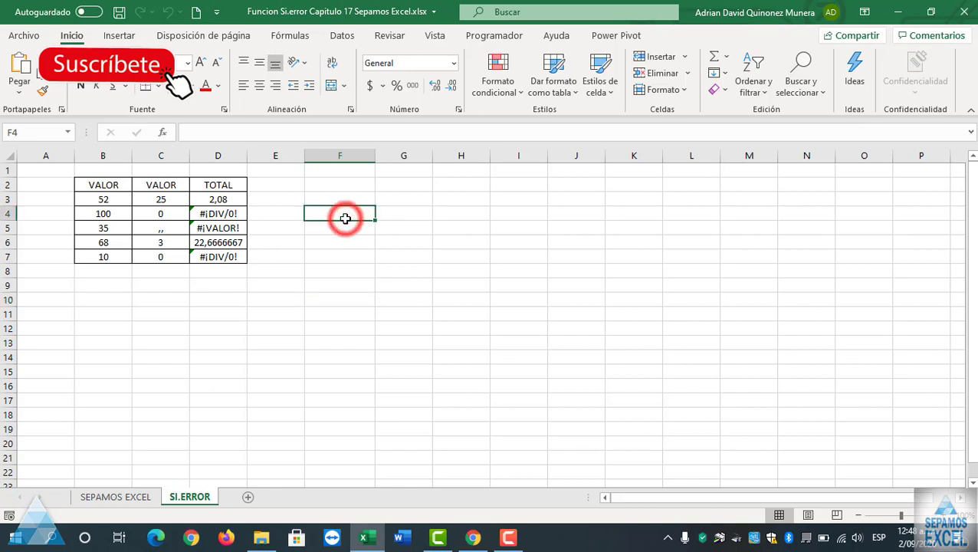
click(217, 214)
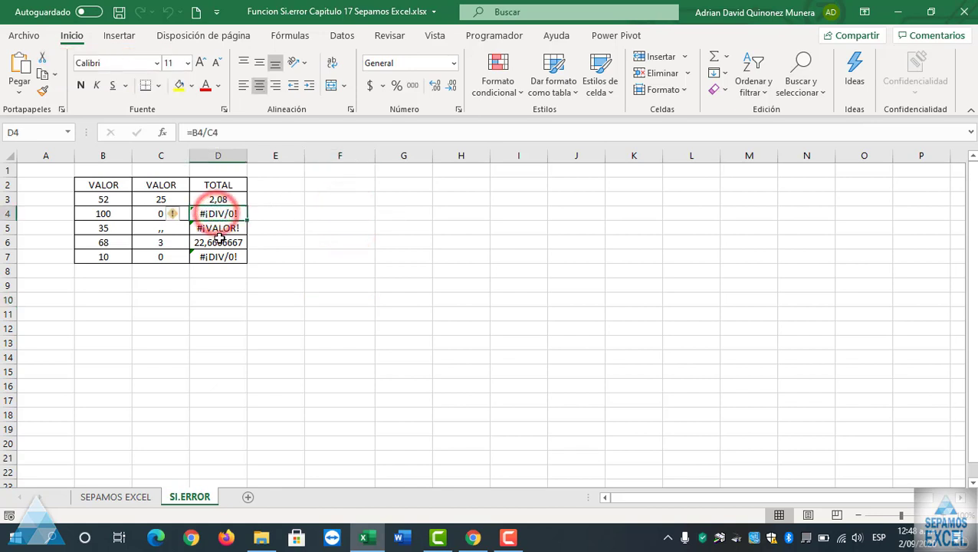
click(218, 227)
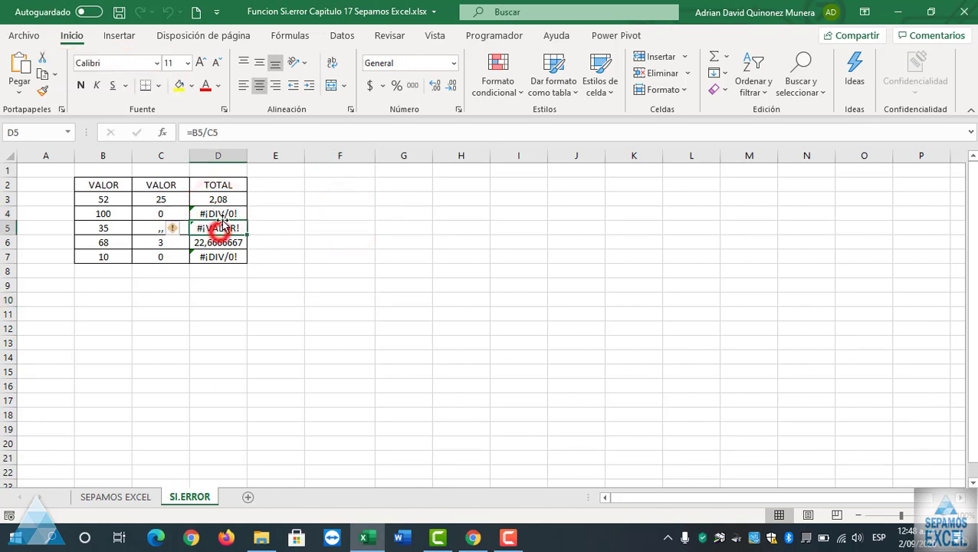
click(284, 214)
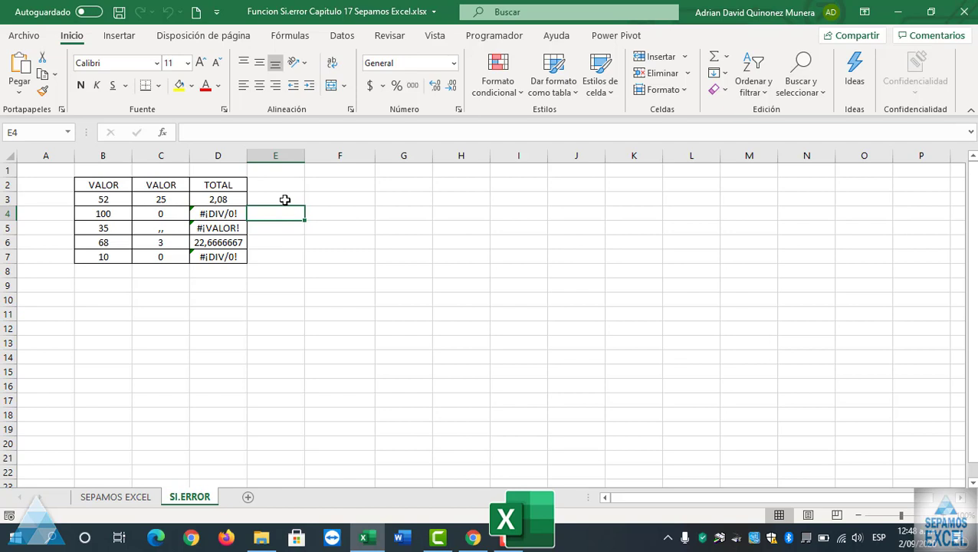
click(284, 199)
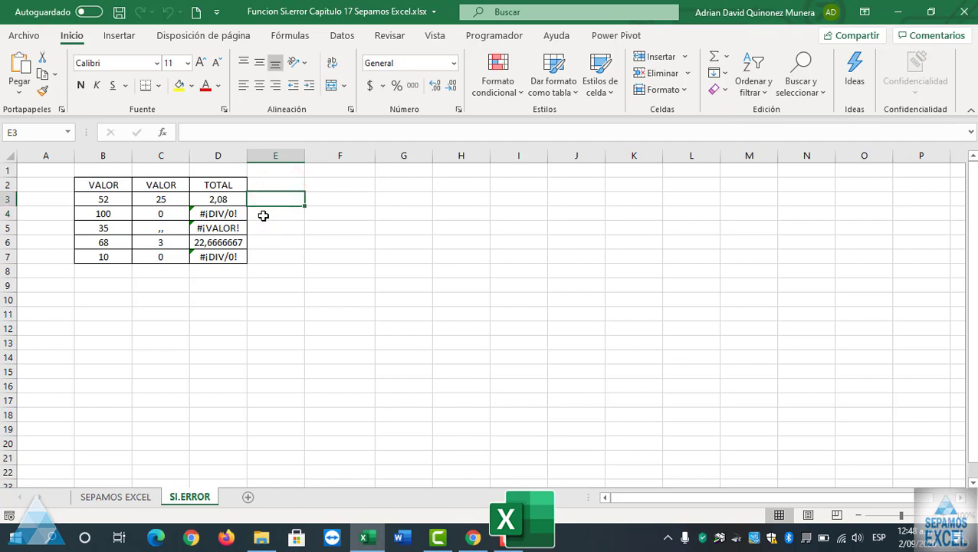
click(263, 215)
click(219, 214)
click(216, 227)
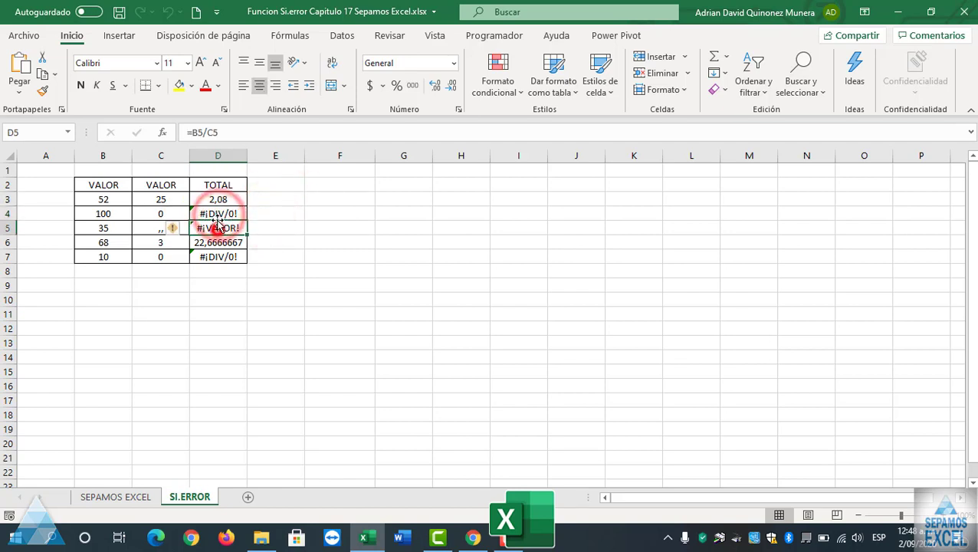
click(217, 215)
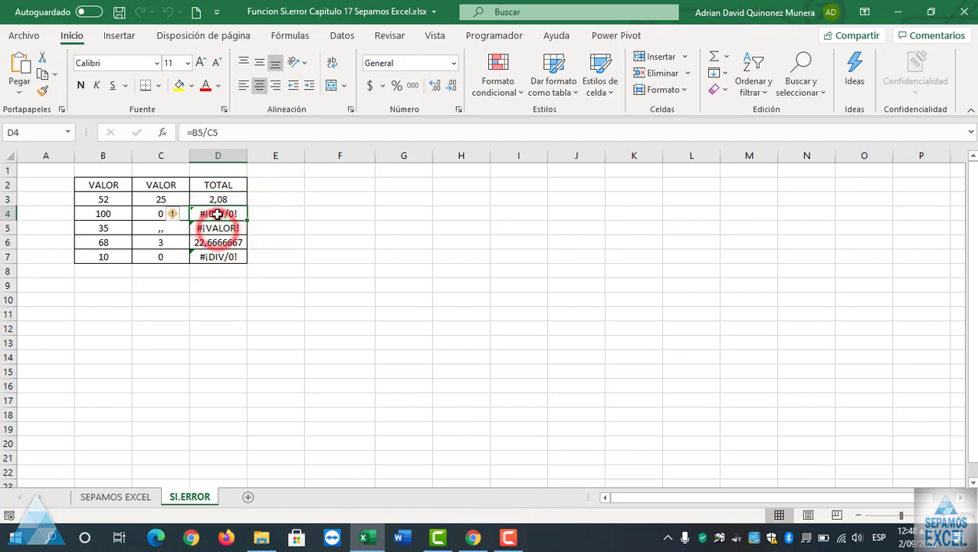
click(268, 209)
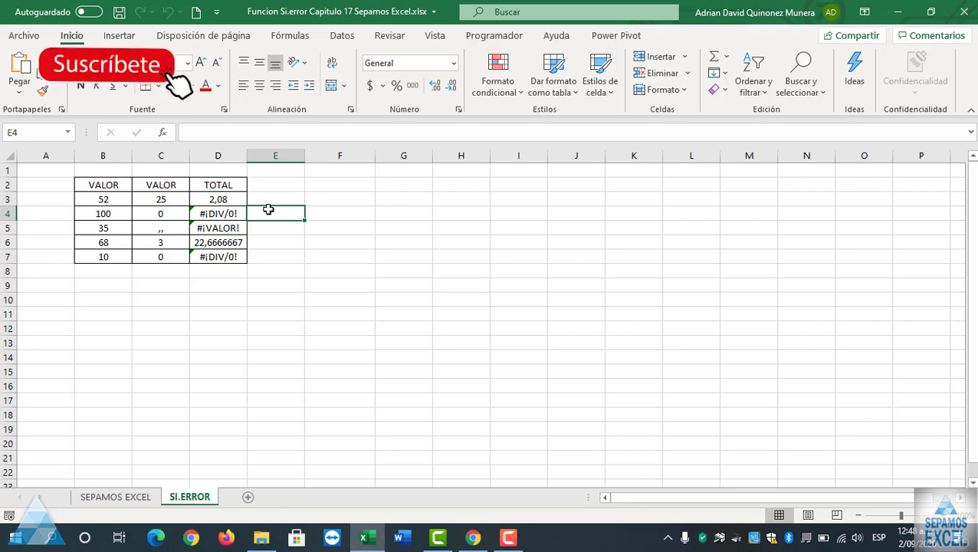
click(352, 232)
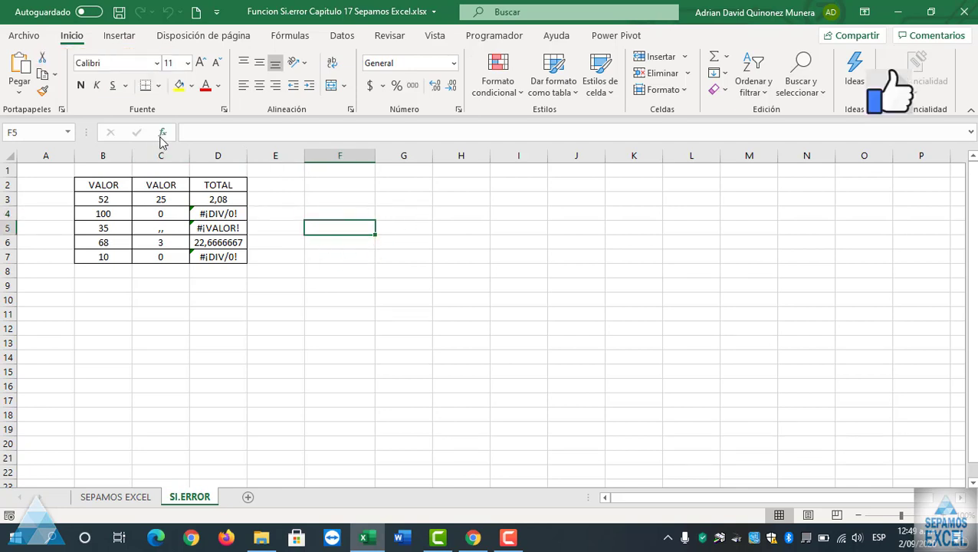
click(162, 132)
drag(535, 240, 561, 131)
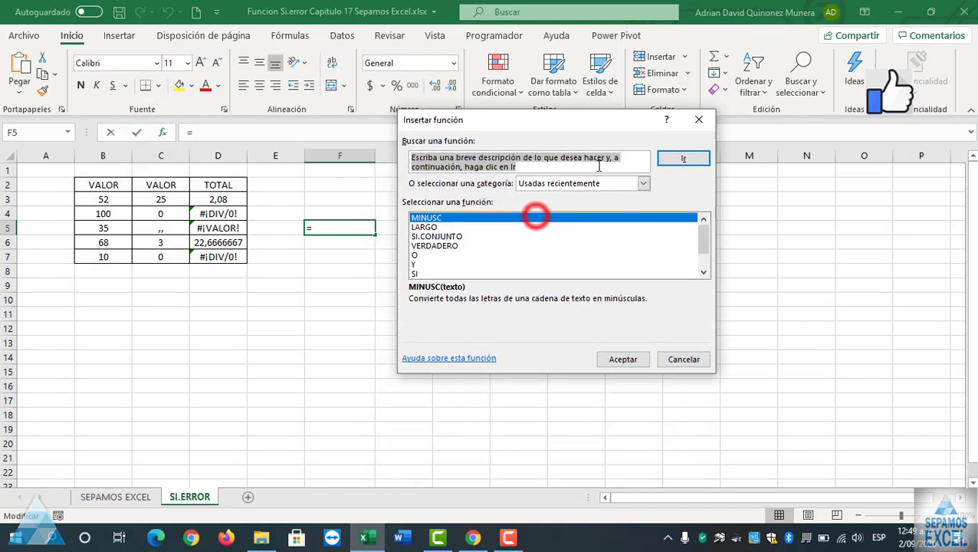
click(643, 183)
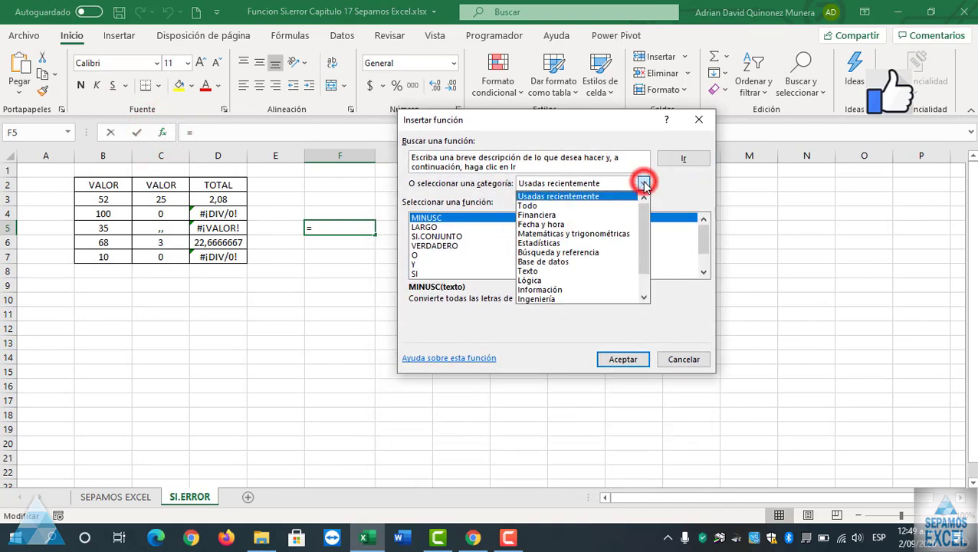
click(540, 279)
click(429, 273)
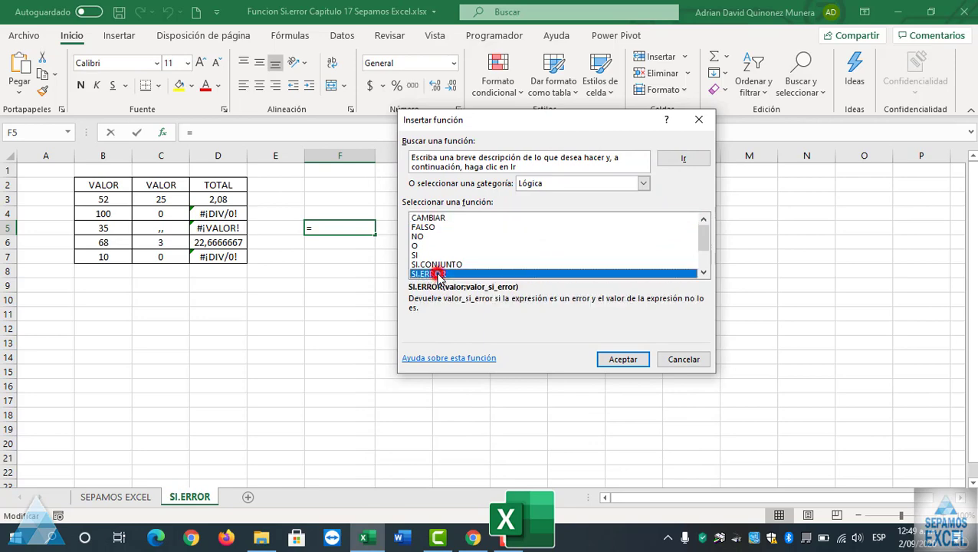
drag(533, 126, 483, 90)
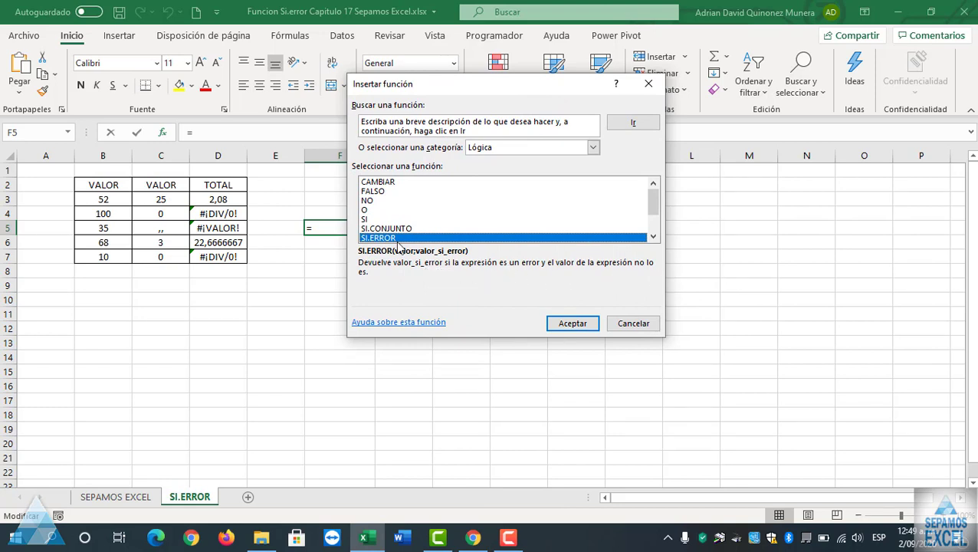
click(633, 322)
click(429, 315)
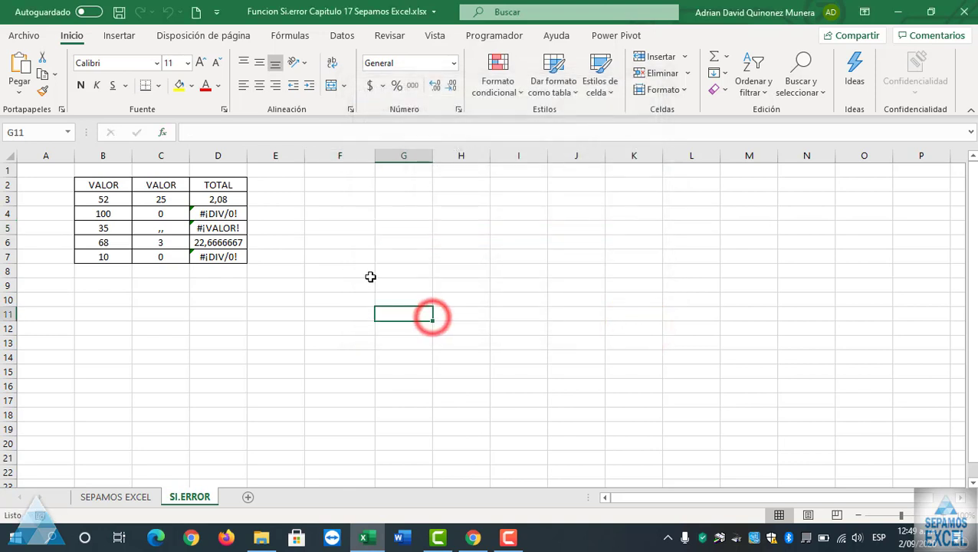
Enter =SI.ERROR(B3/C3;" ") in E3 so it returns 2,08.
click(292, 196)
text(0)
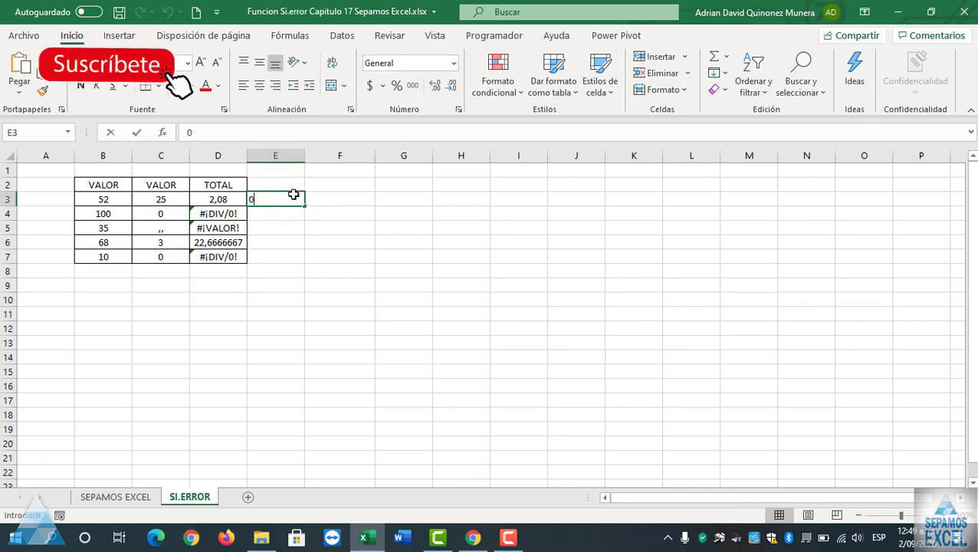
text(=si)
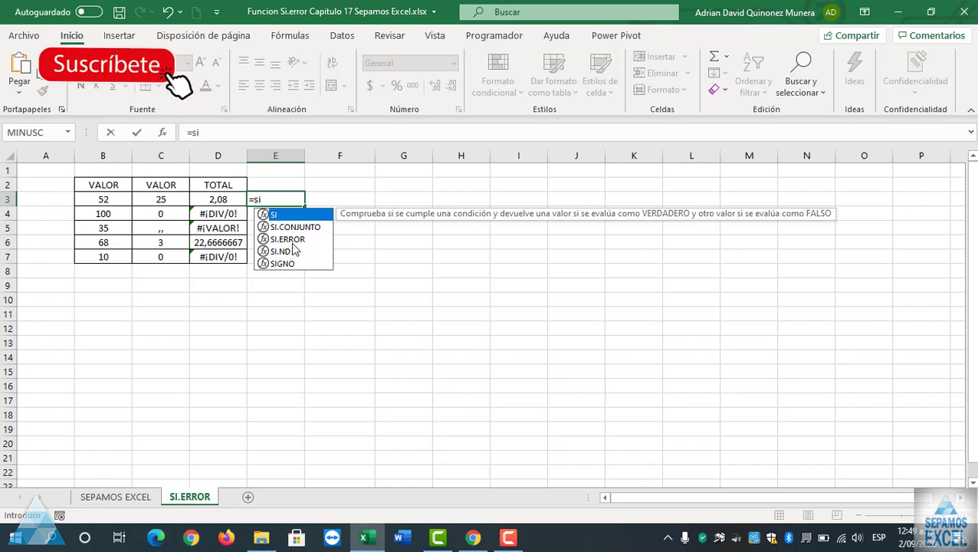
double_click(294, 239)
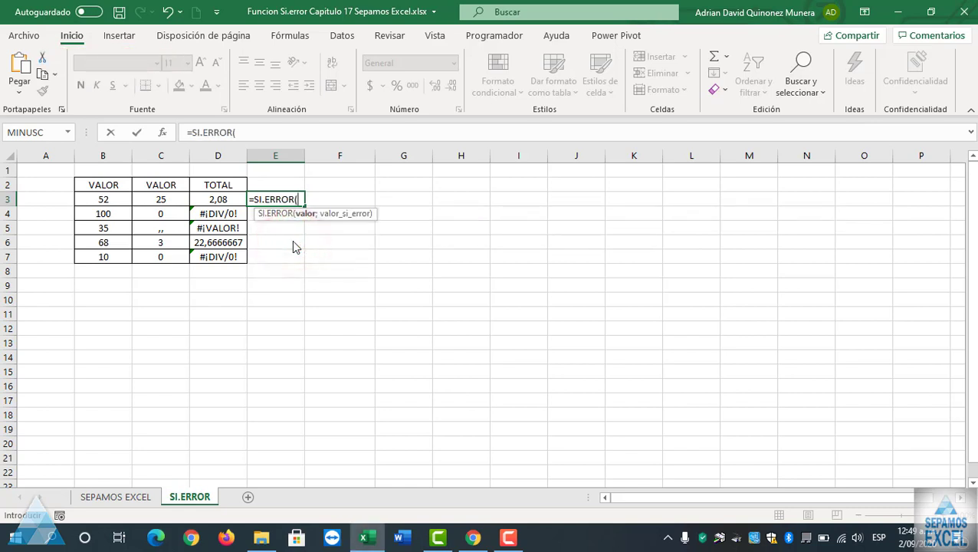
click(110, 200)
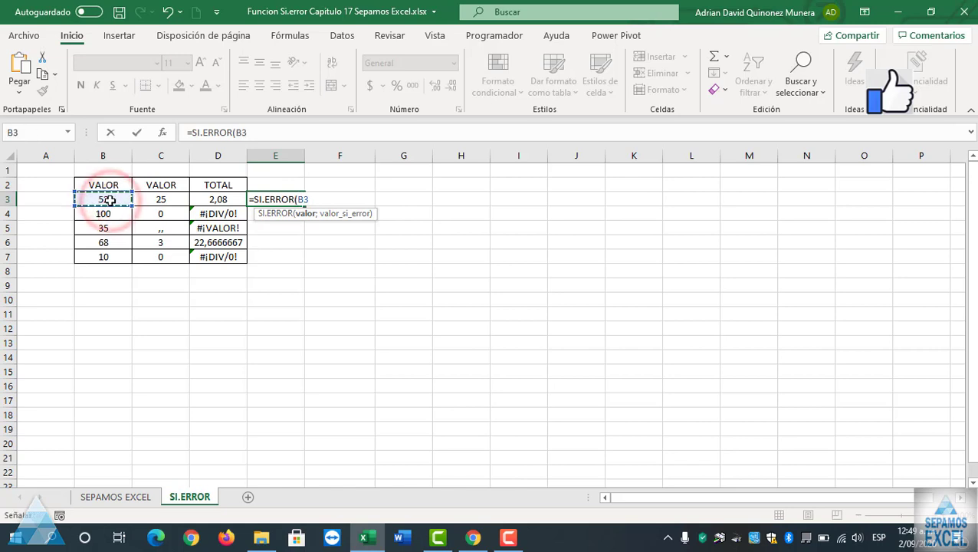
text(/)
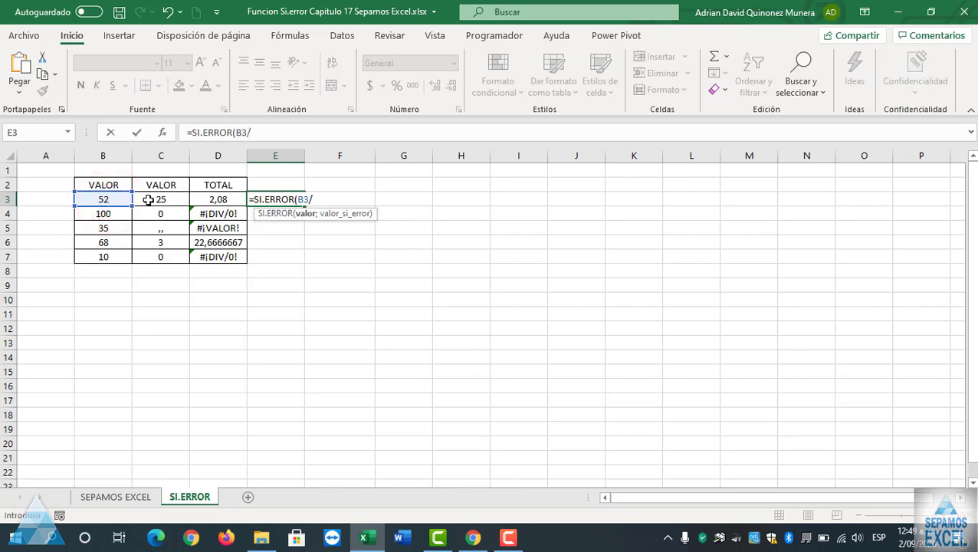
click(148, 199)
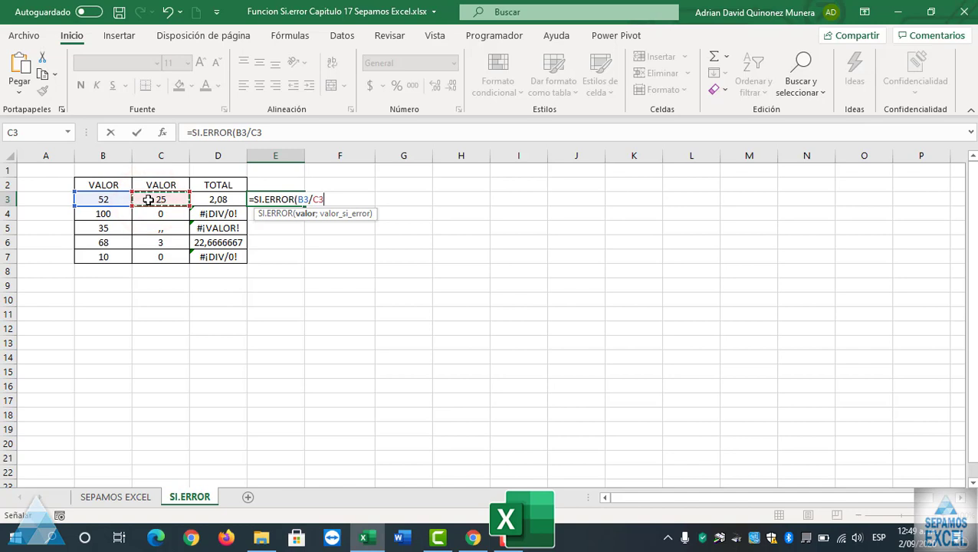
text(;)
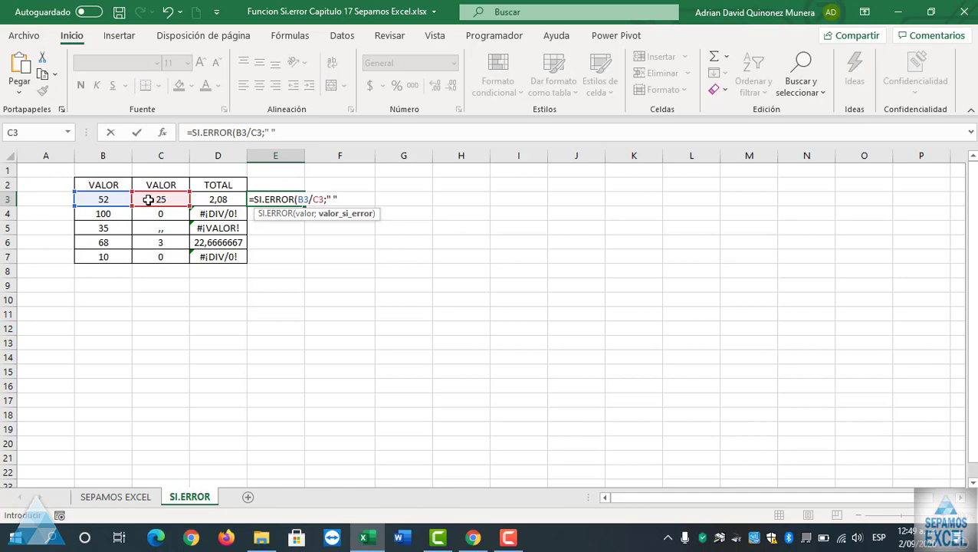
text())
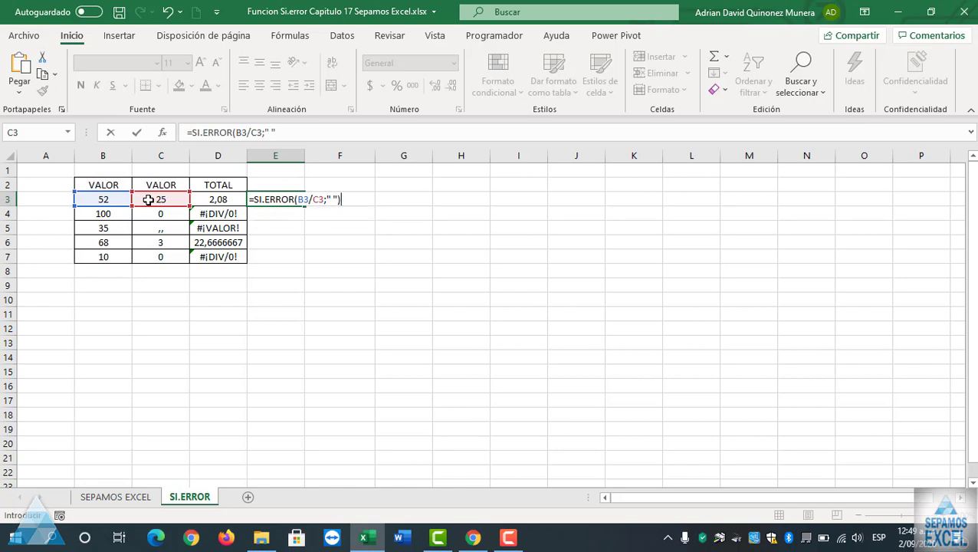
key(Return)
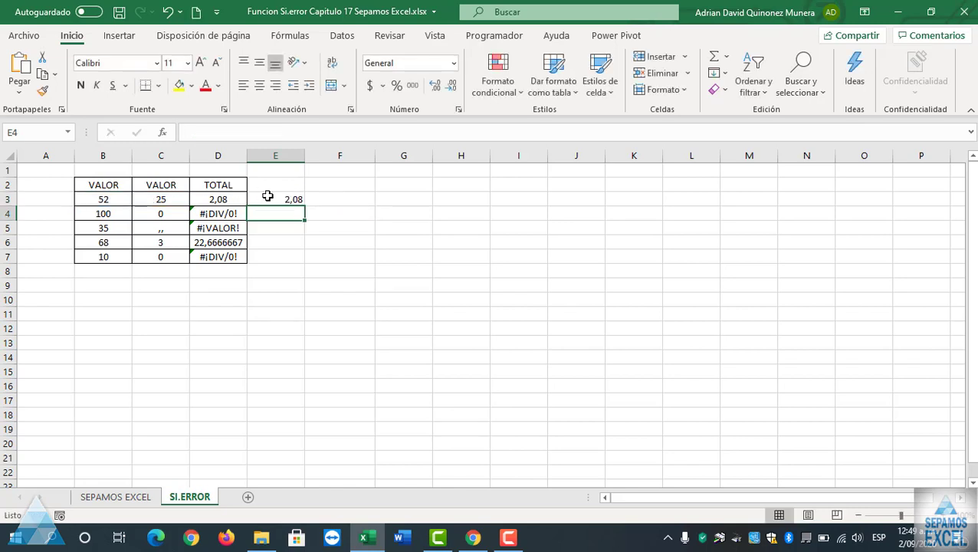
Copy E3's formula down to row 7, then edit E3's error text in the formula bar.
click(269, 198)
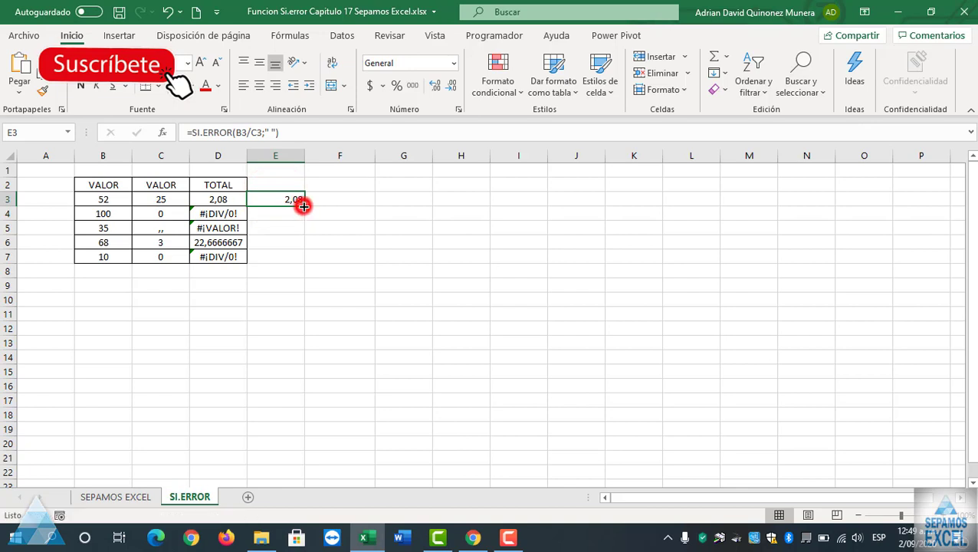
double_click(304, 206)
click(339, 215)
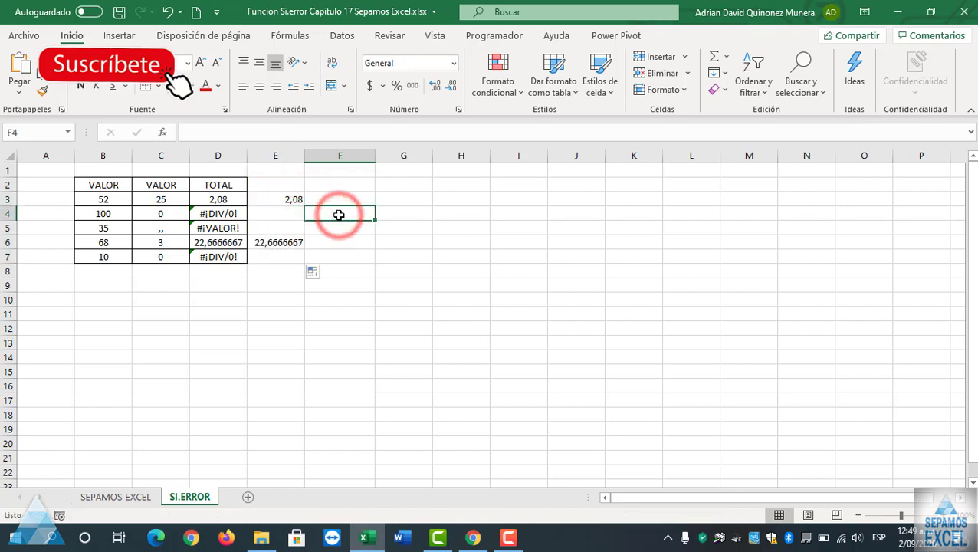
click(285, 200)
click(270, 133)
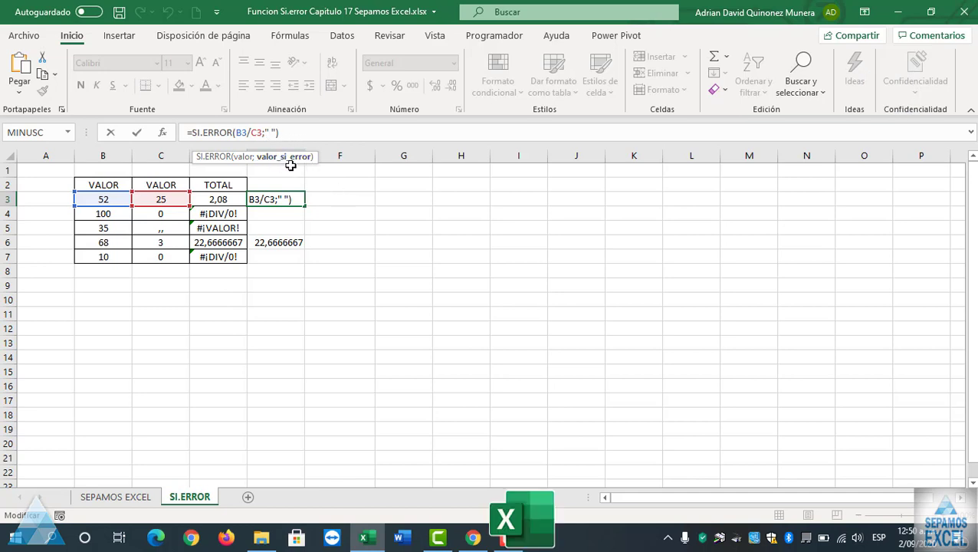
key(Return)
Set E3's SI.ERROR error value to 'arreglar' in the Function Arguments dialog.
click(285, 198)
click(164, 131)
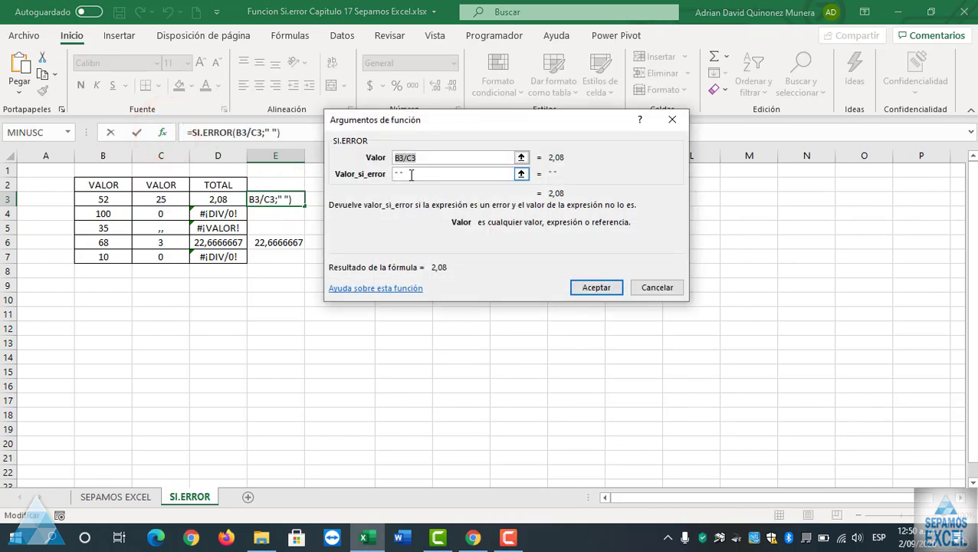
click(411, 175)
key(BackSpace)
key(BackSpace)
key(BackSpace)
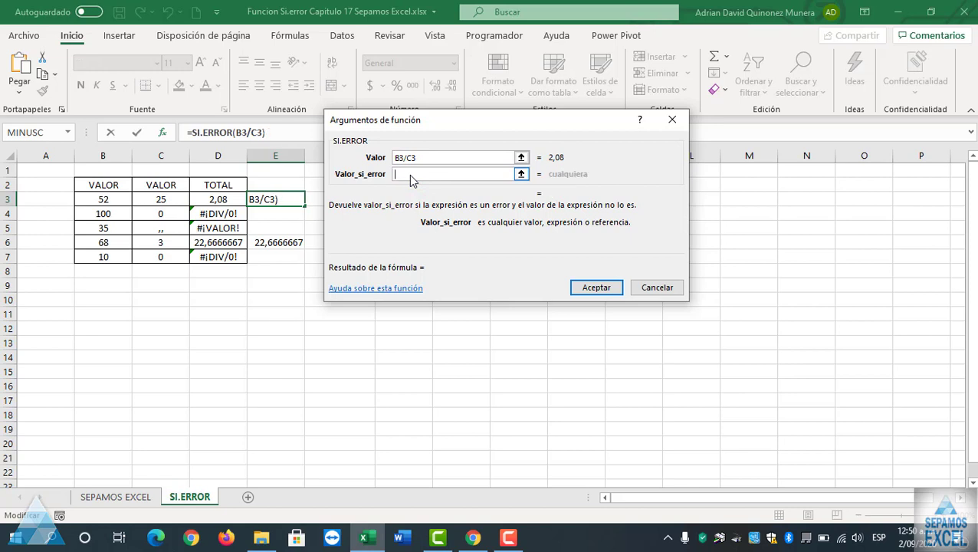
text(ar)
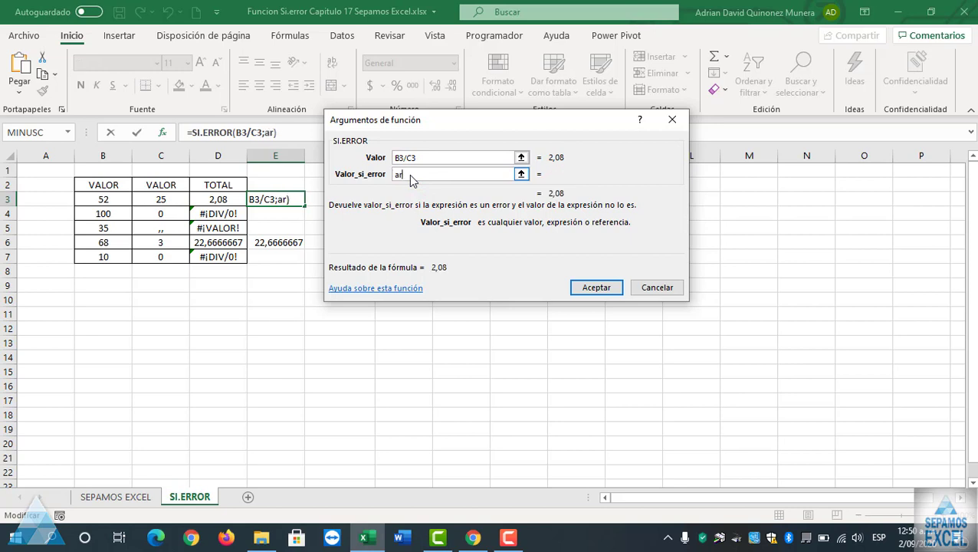
text(reglar)
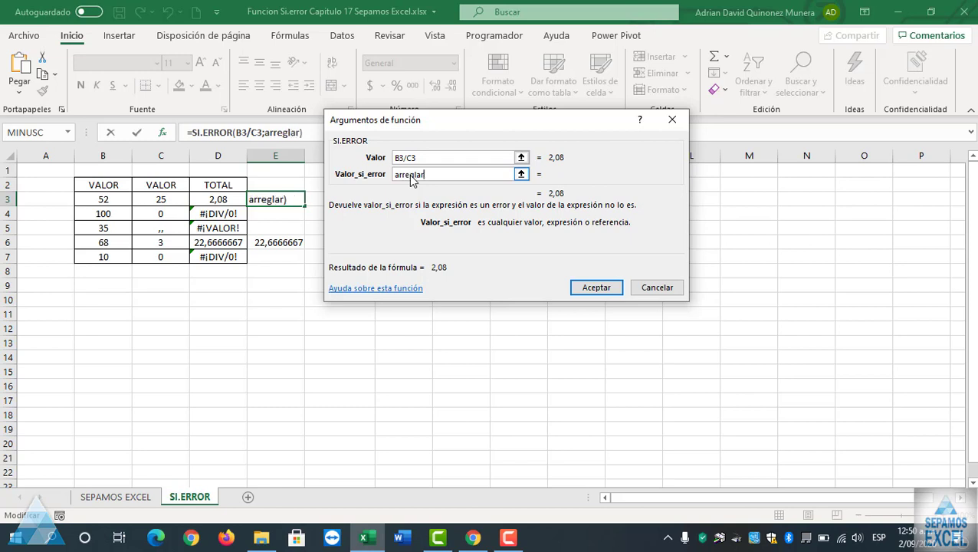
click(589, 289)
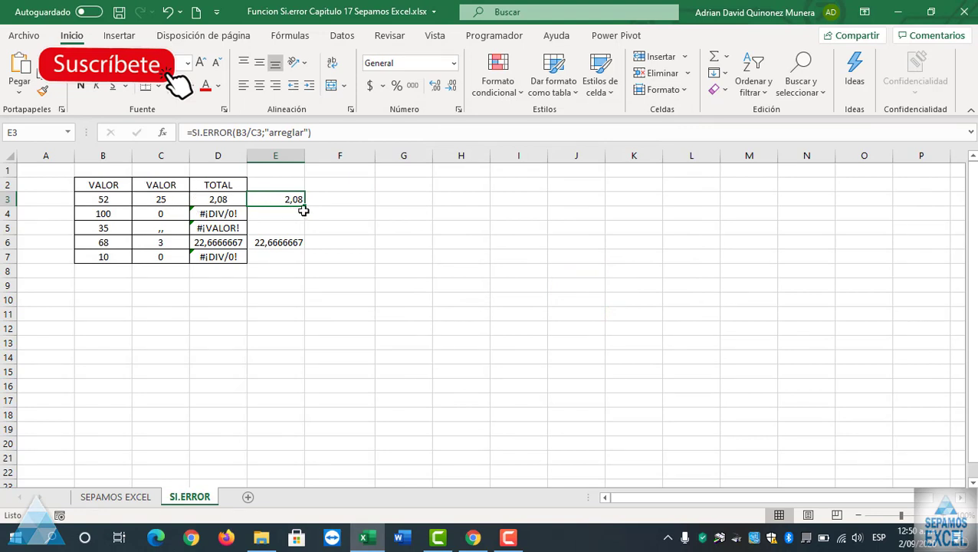
Fill E3's arreglar formula down to E7, then compare E4's formula with D4 and E5.
drag(305, 205, 306, 261)
click(355, 226)
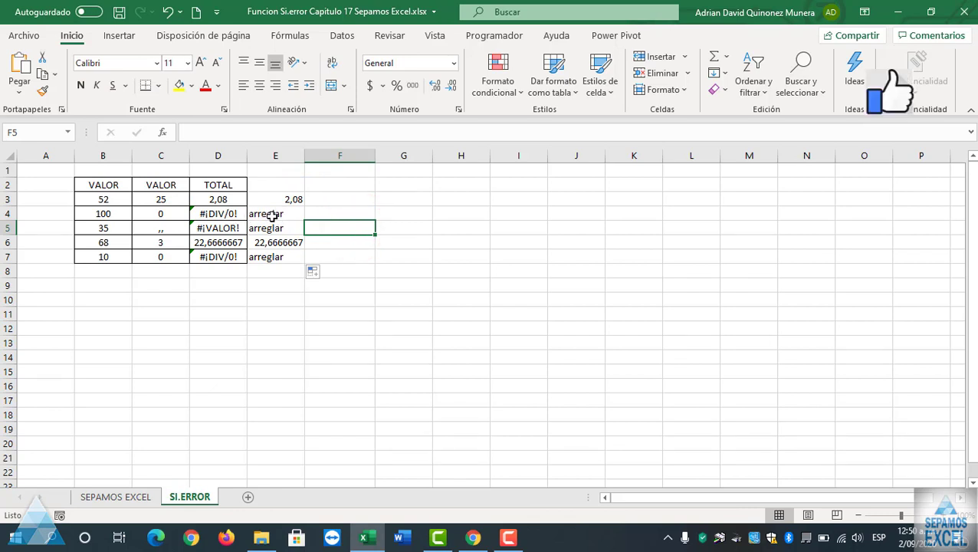
click(262, 214)
click(224, 213)
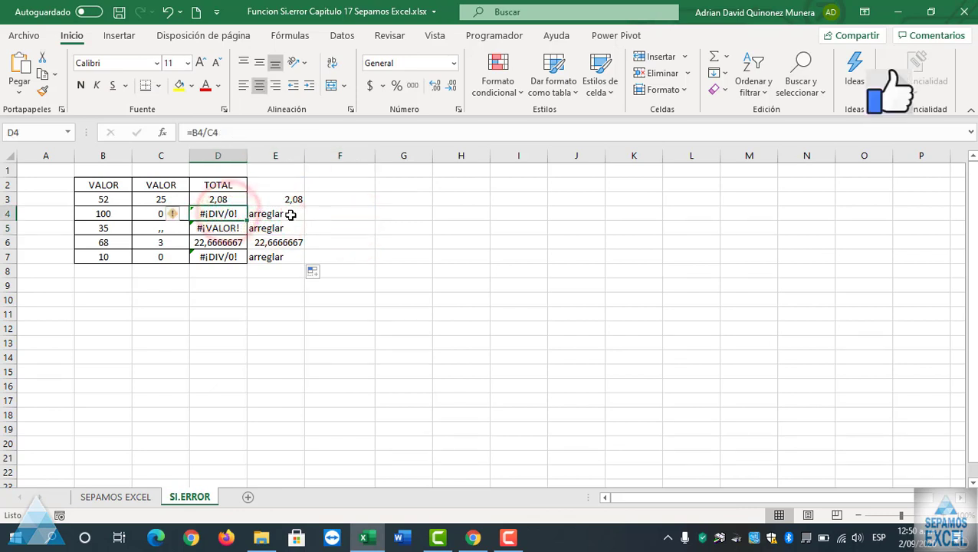
click(287, 213)
click(283, 226)
click(283, 212)
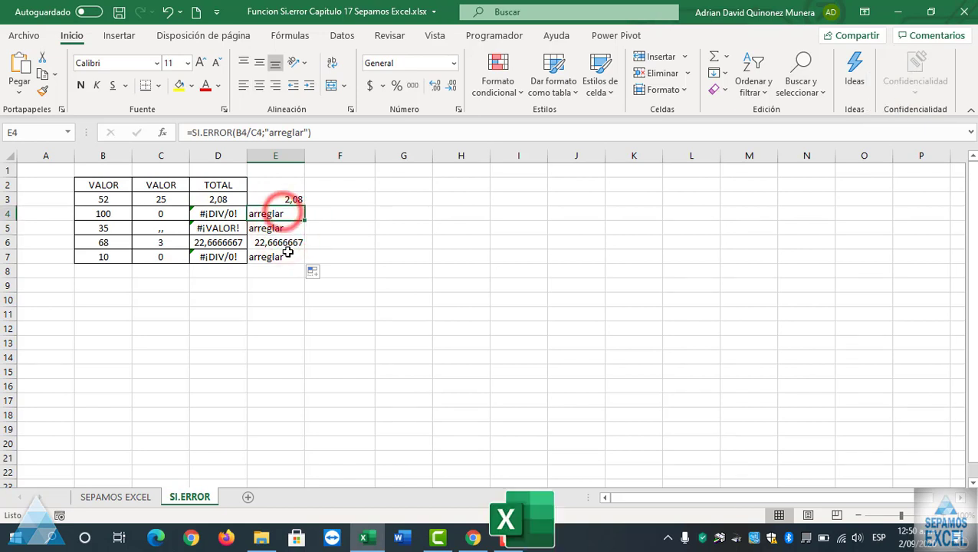
click(345, 197)
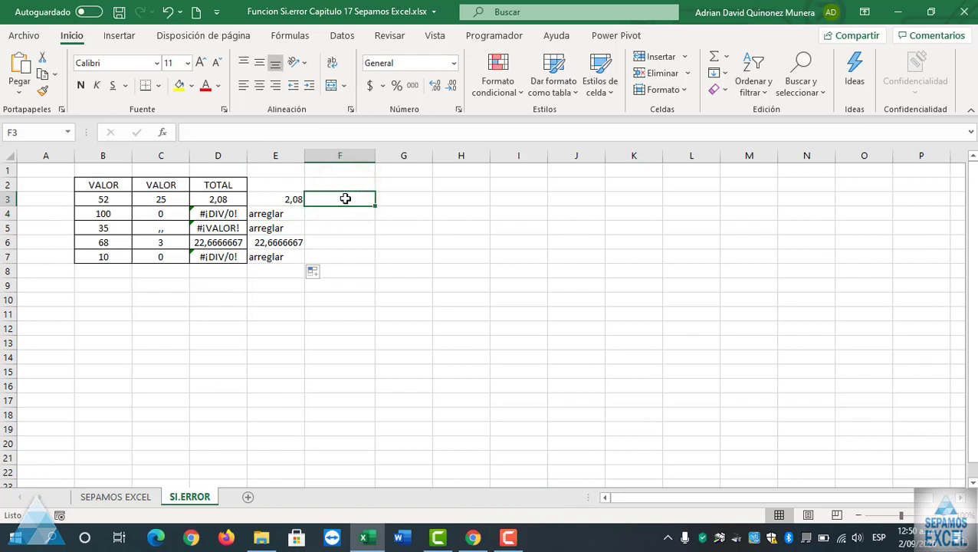
Enter =SI.ERROR(D3;" ") in F3 to check the TOTAL value.
text(=)
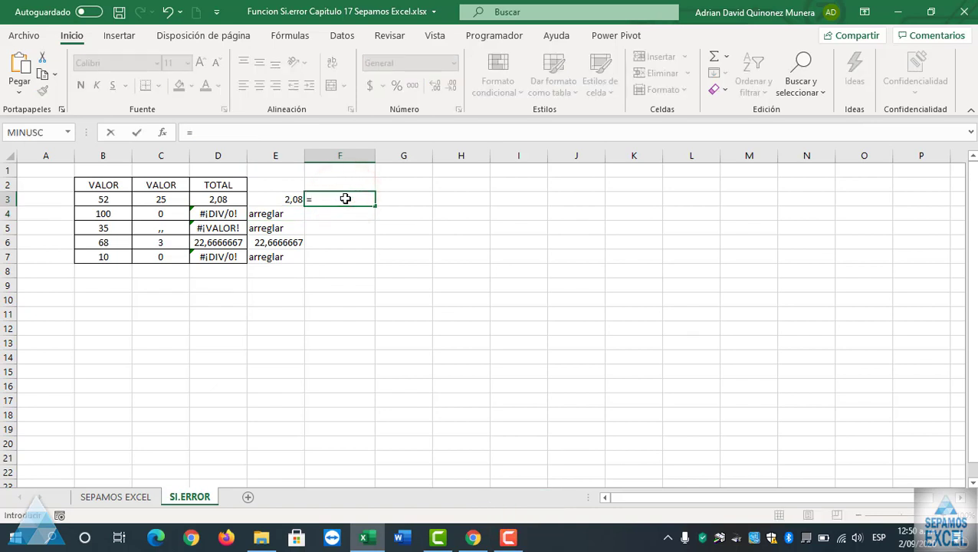
text(sie)
key(BackSpace)
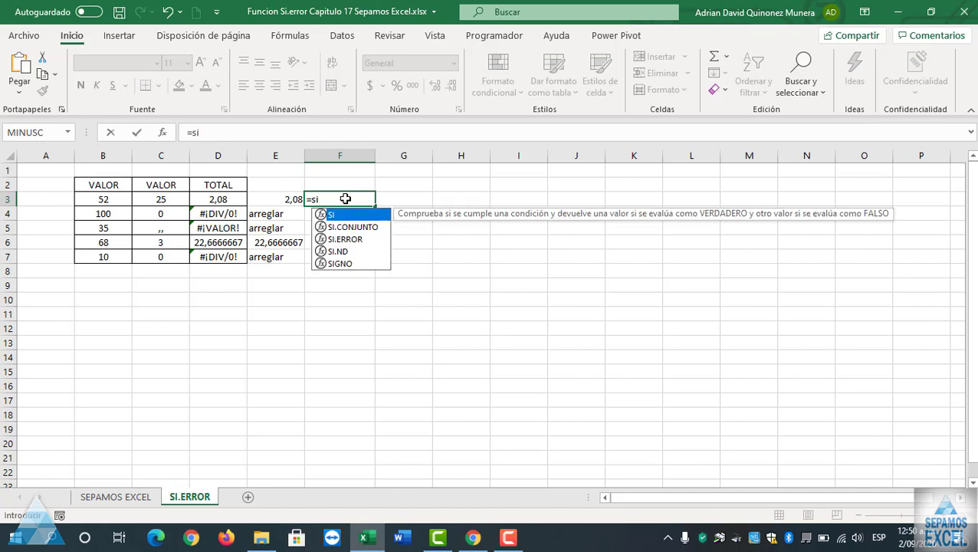
double_click(337, 238)
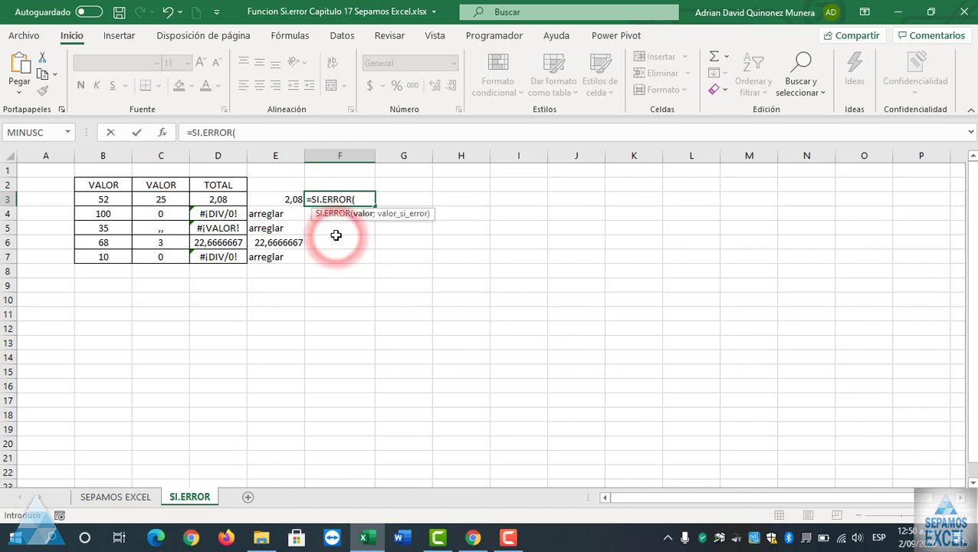
click(222, 199)
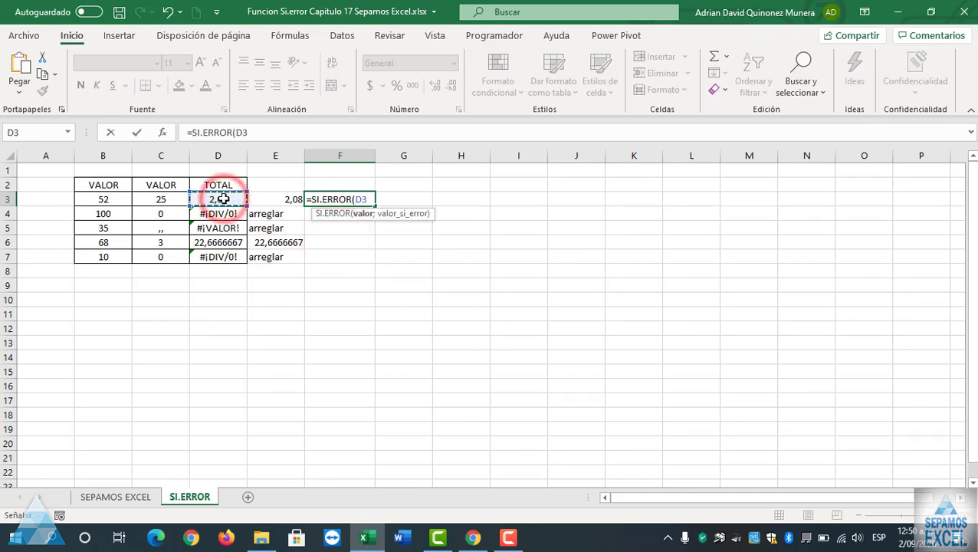
text(;)
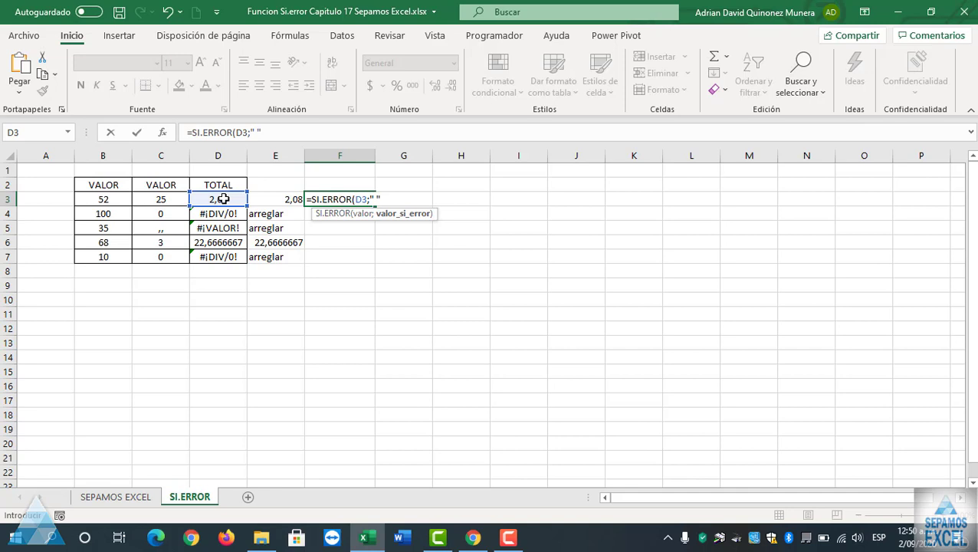
text())
key(Return)
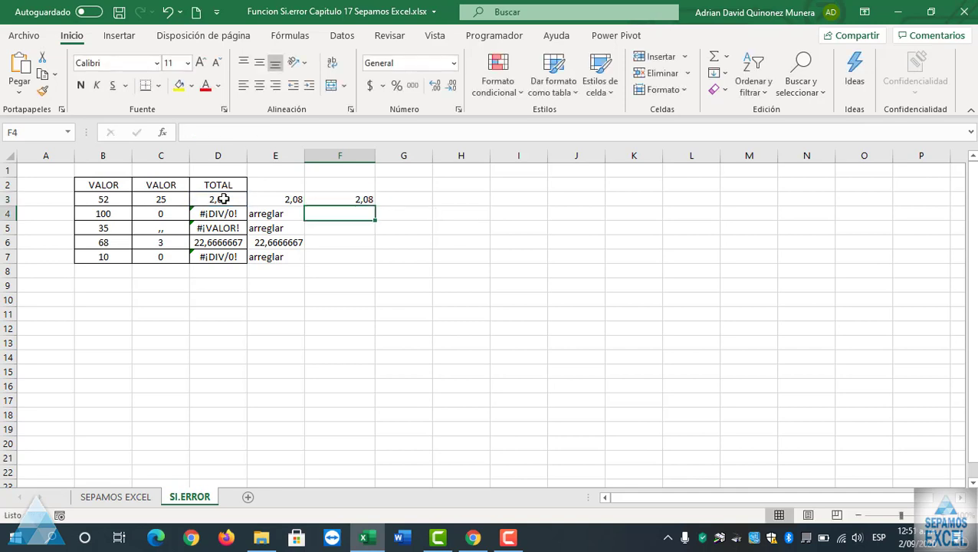
Fill F3's formula down to F7 and check the blank results in F4, F5 and F7.
click(346, 198)
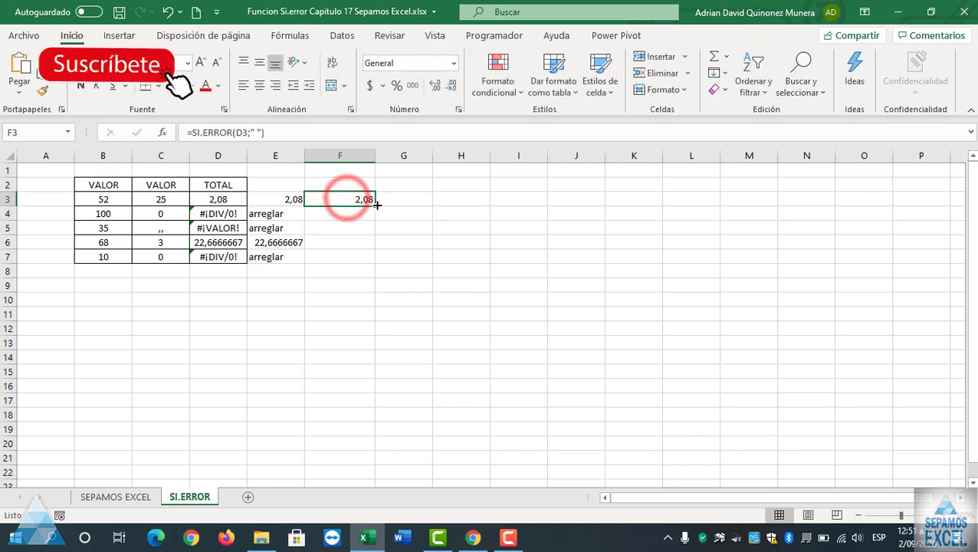
double_click(374, 203)
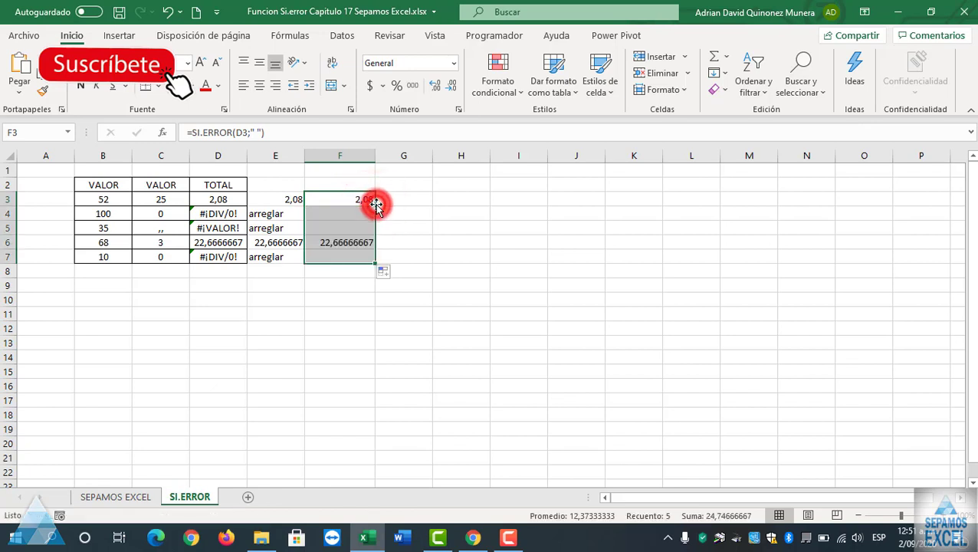
click(410, 230)
click(339, 226)
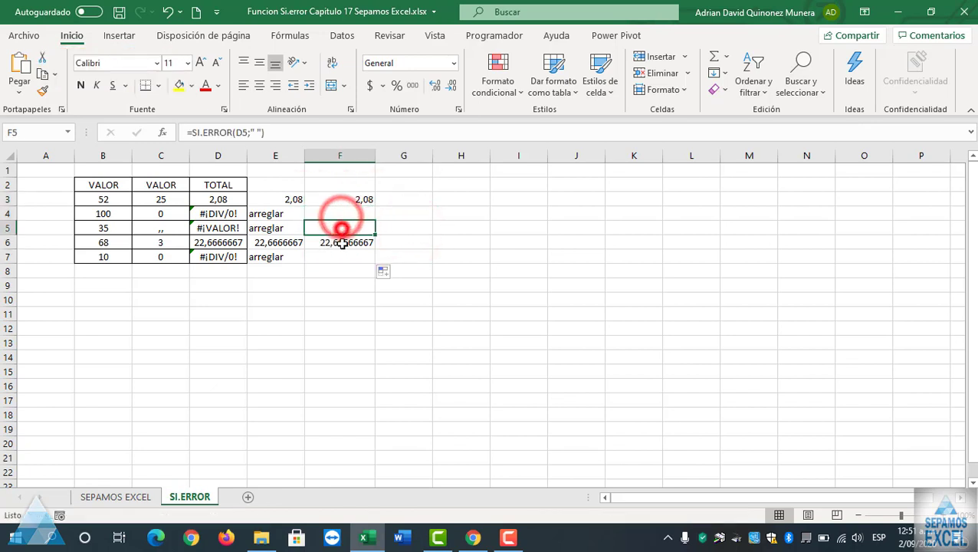
click(342, 257)
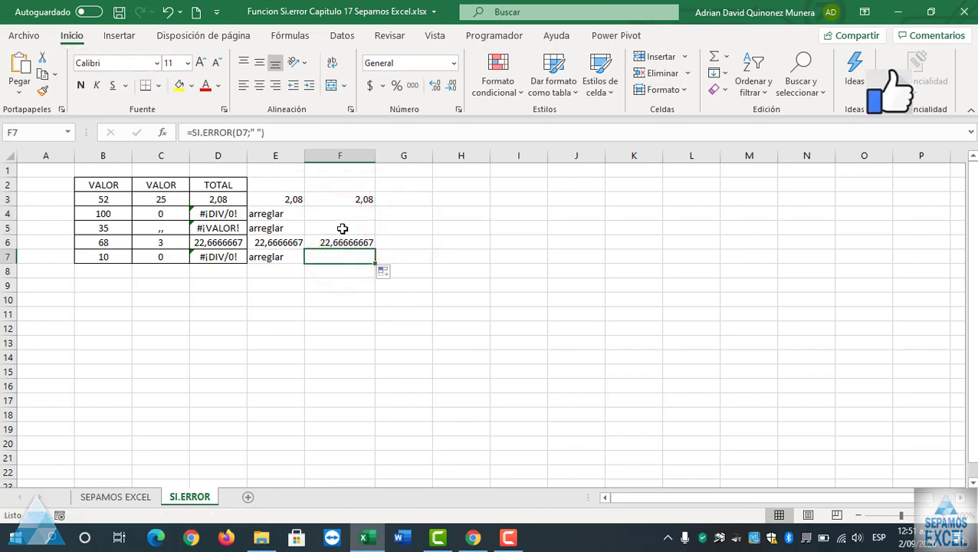
click(341, 225)
click(343, 215)
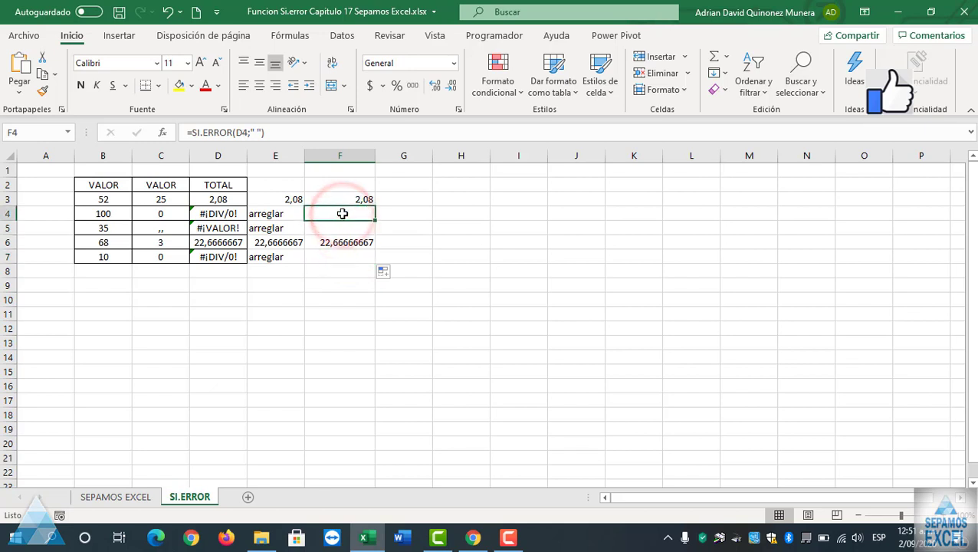
click(339, 226)
click(334, 258)
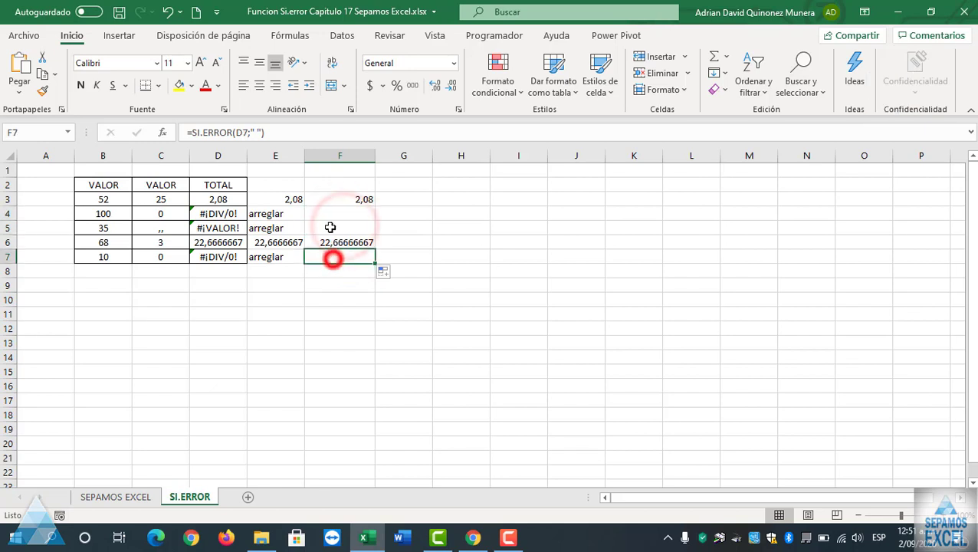
click(328, 211)
click(327, 224)
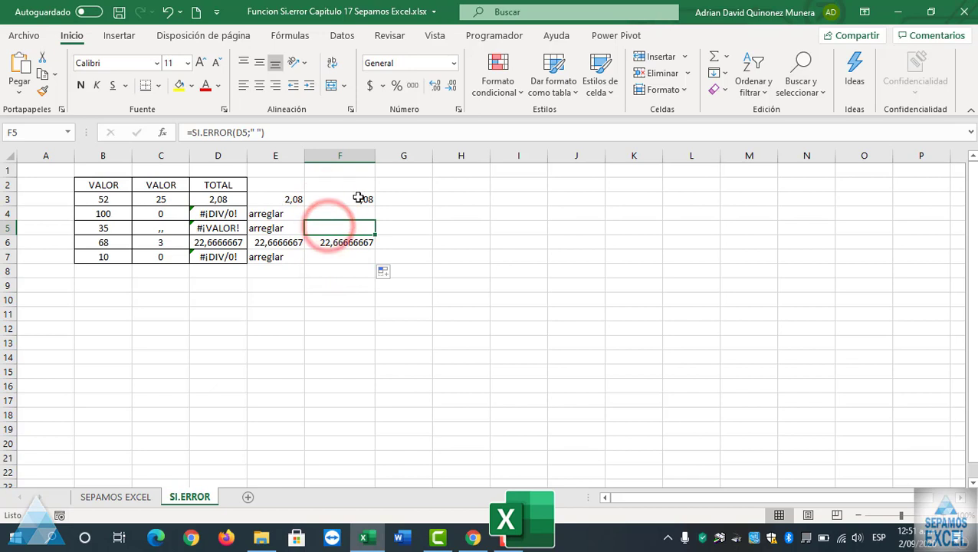
click(161, 131)
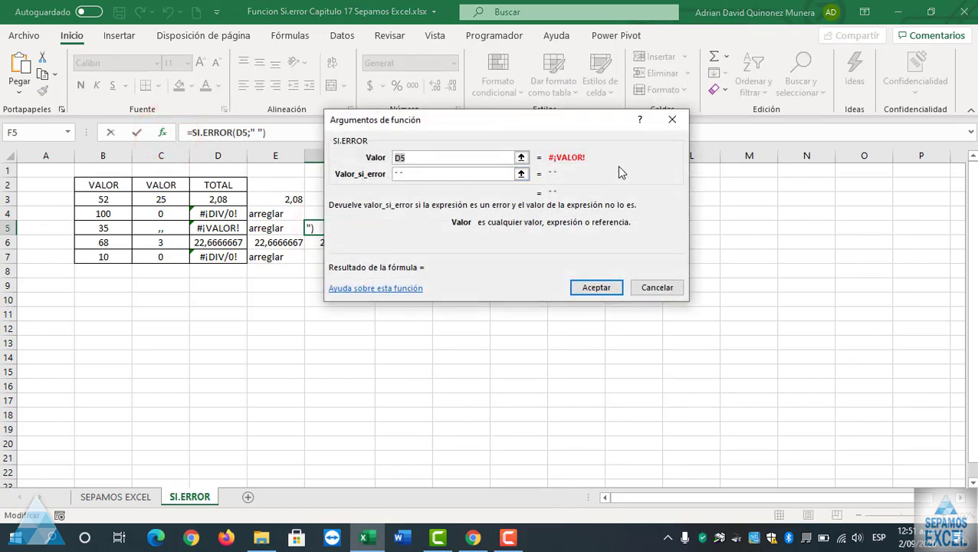
Close F5's SI.ERROR arguments unchanged and start editing F3's formula.
click(664, 123)
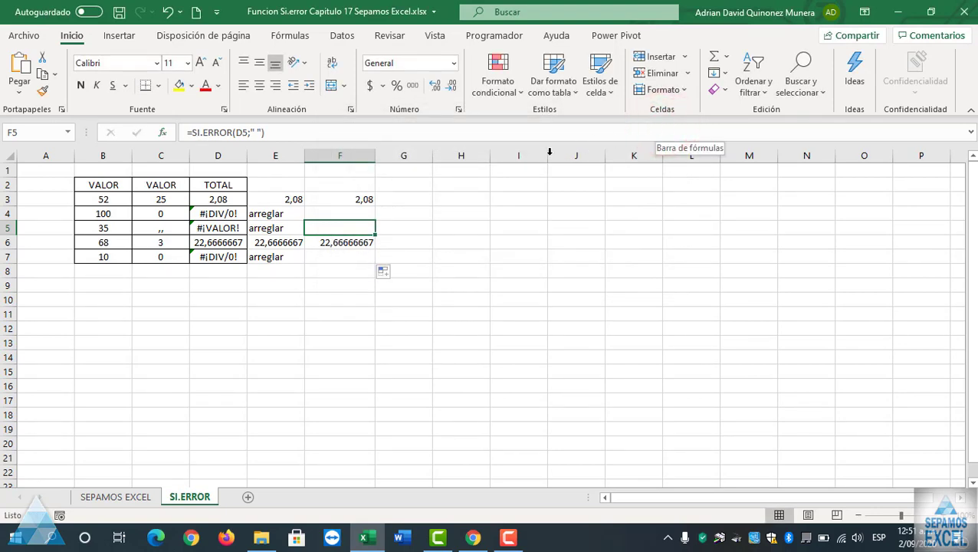
click(353, 200)
click(257, 133)
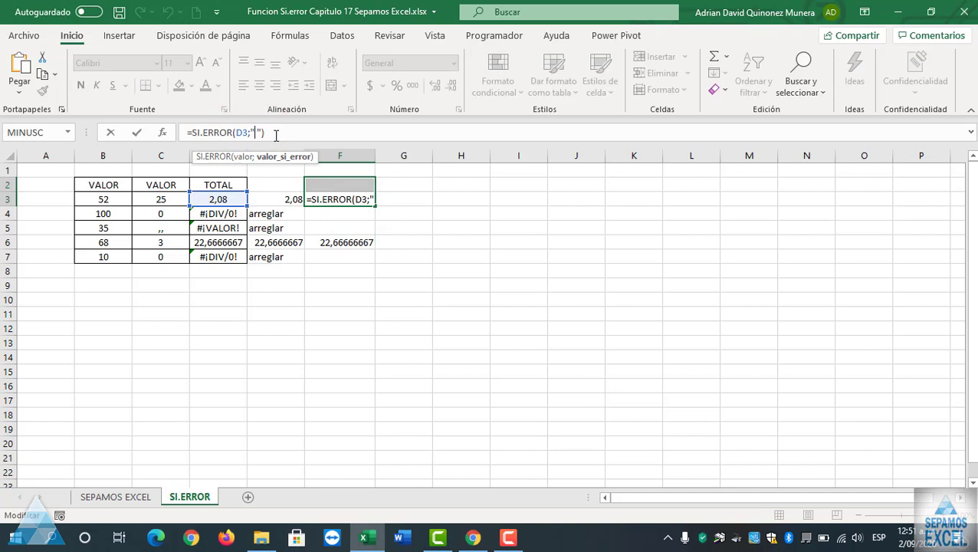
Change F3's formula to =SI.ERROR(D3;"organizar ").
text(re)
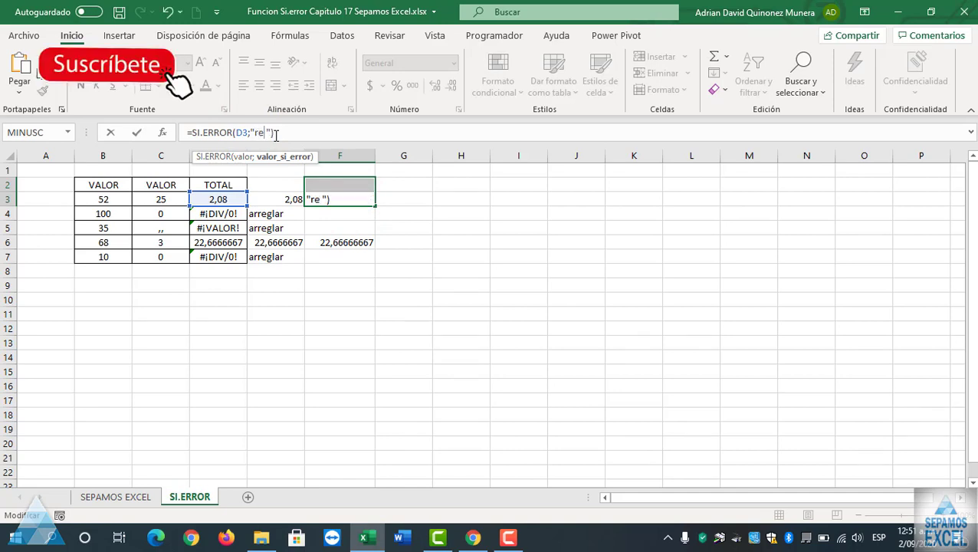
key(BackSpace)
key(BackSpace)
key(BackSpace)
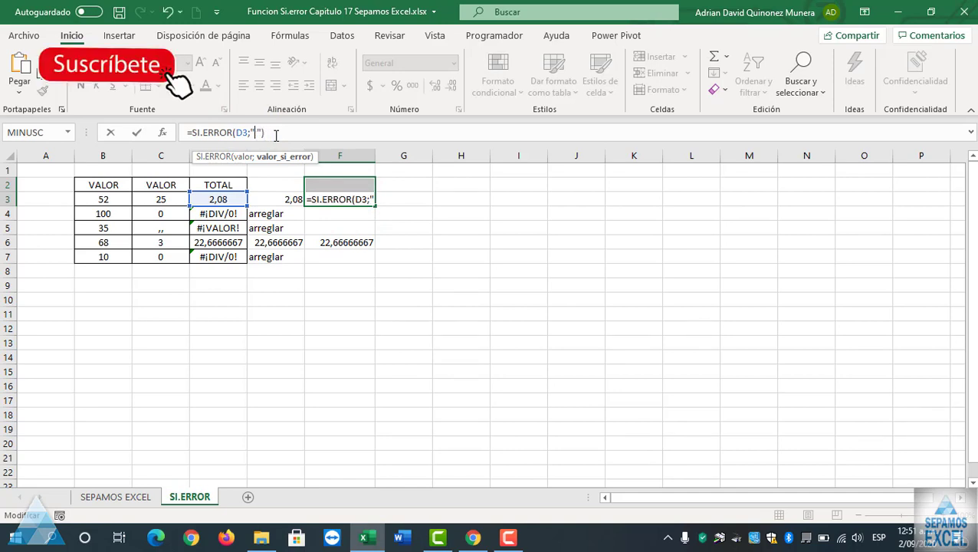
key(BackSpace)
text(")
text(organizar)
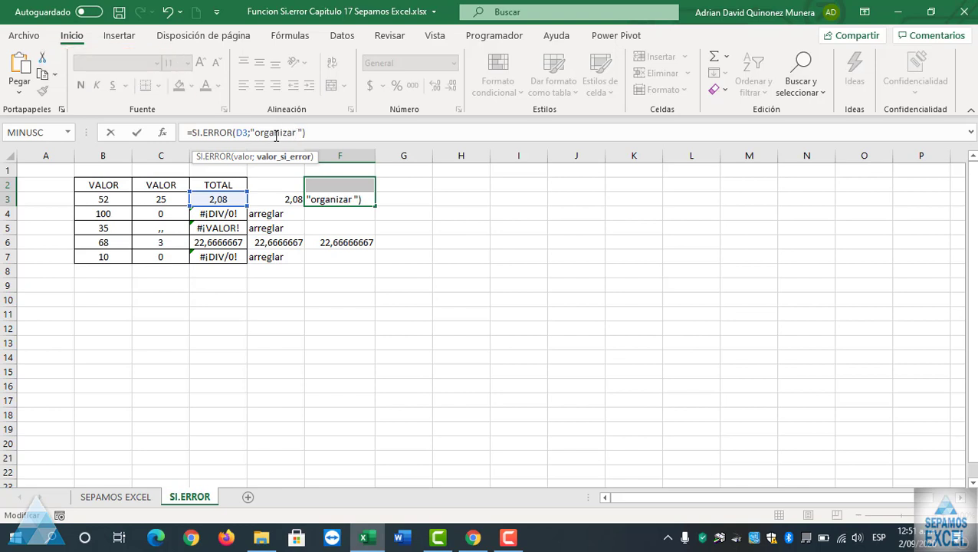
key(ctrl+Return)
Copy F3's organizar formula down through F7.
click(500, 242)
click(362, 198)
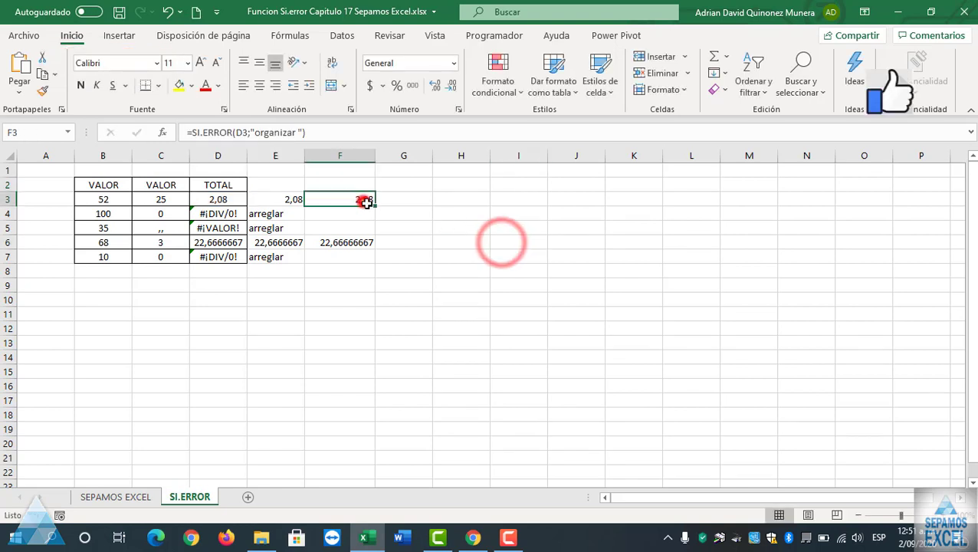
double_click(374, 205)
click(426, 252)
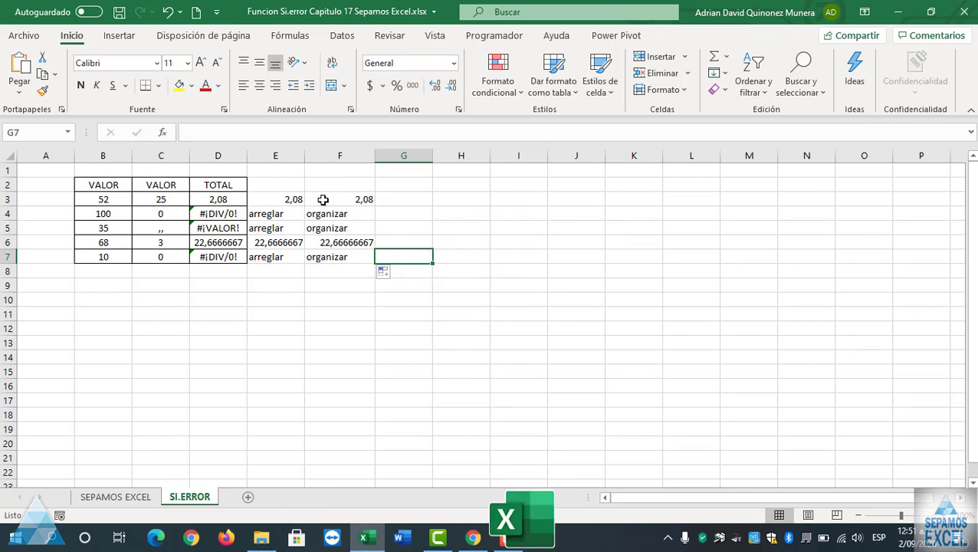
click(395, 212)
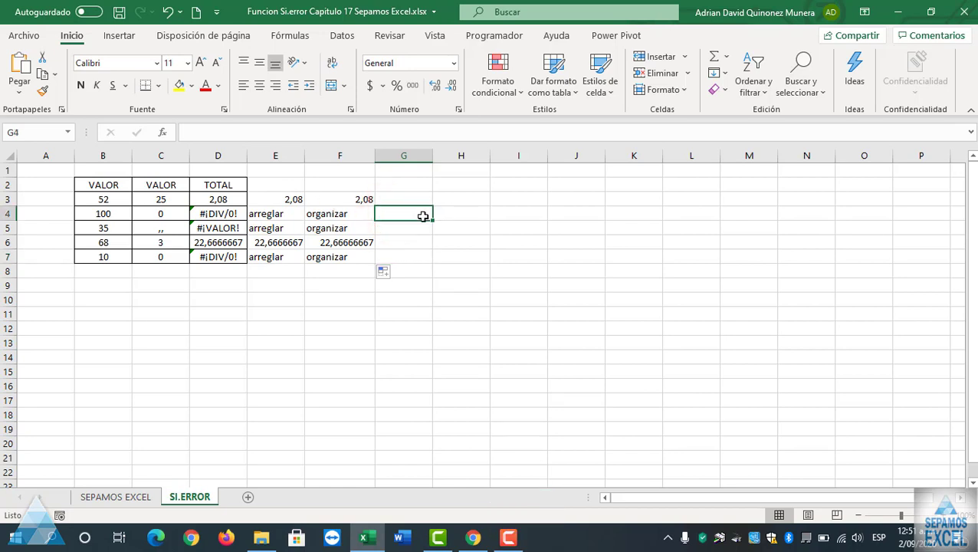